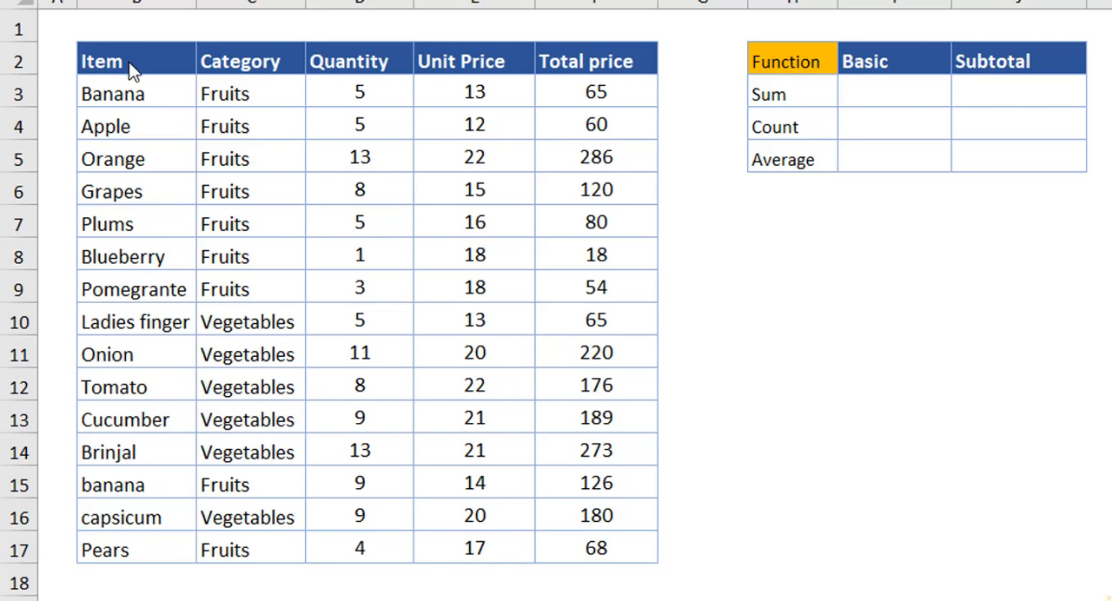
Add filter controls to the header row of the item table.
{"action": "left_click", "coordinate": [165, 70]}
{"action": "key", "text": "ctrl+a"}
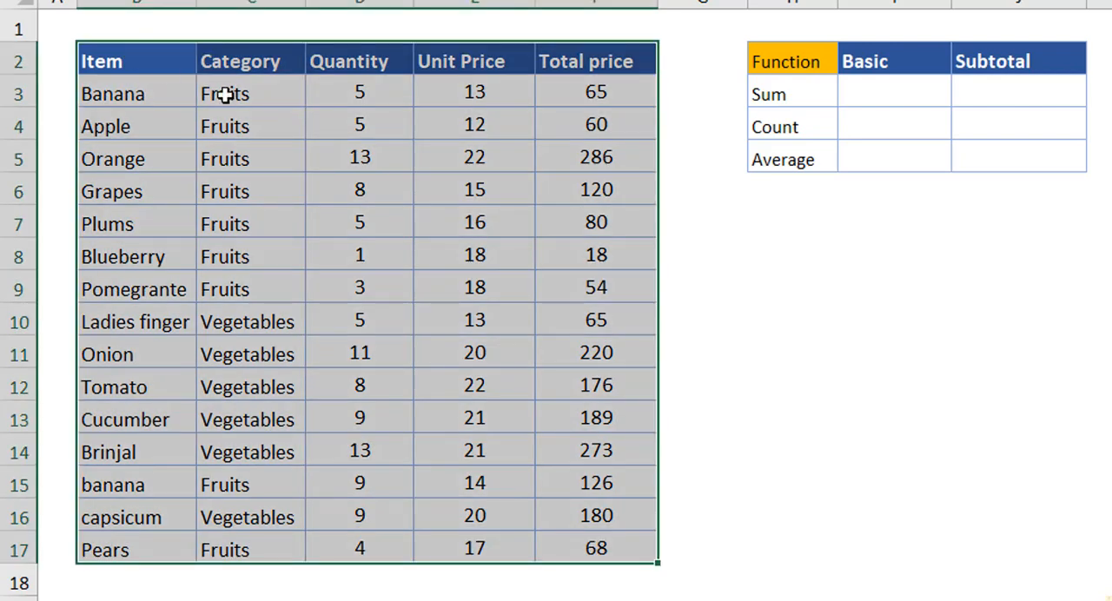
{"action": "key", "text": "ctrl+shift+l"}
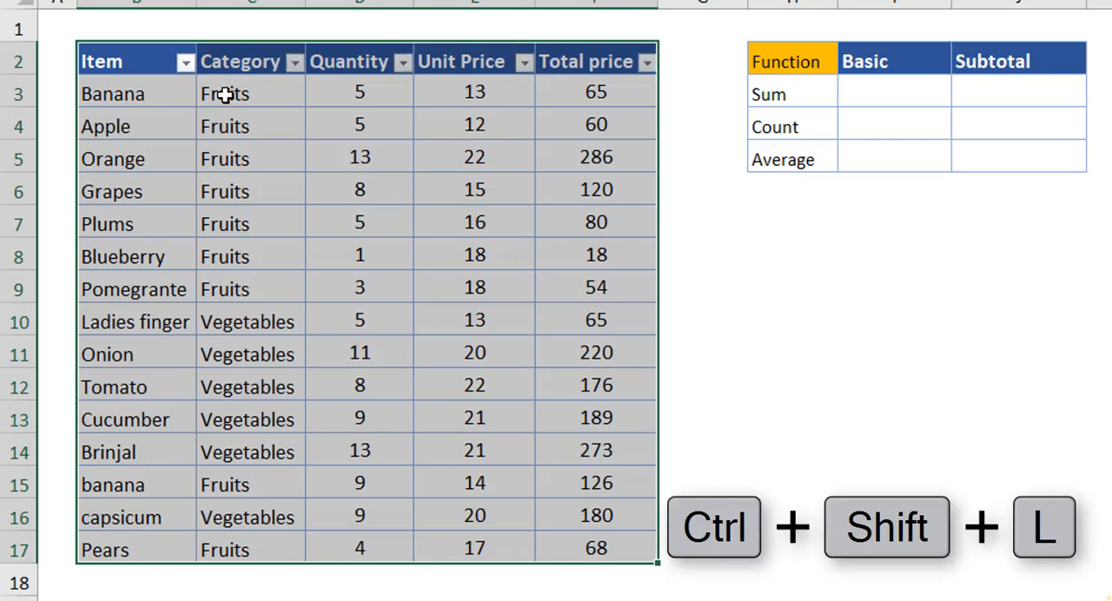
{"action": "key", "text": "ctrl+shift+l"}
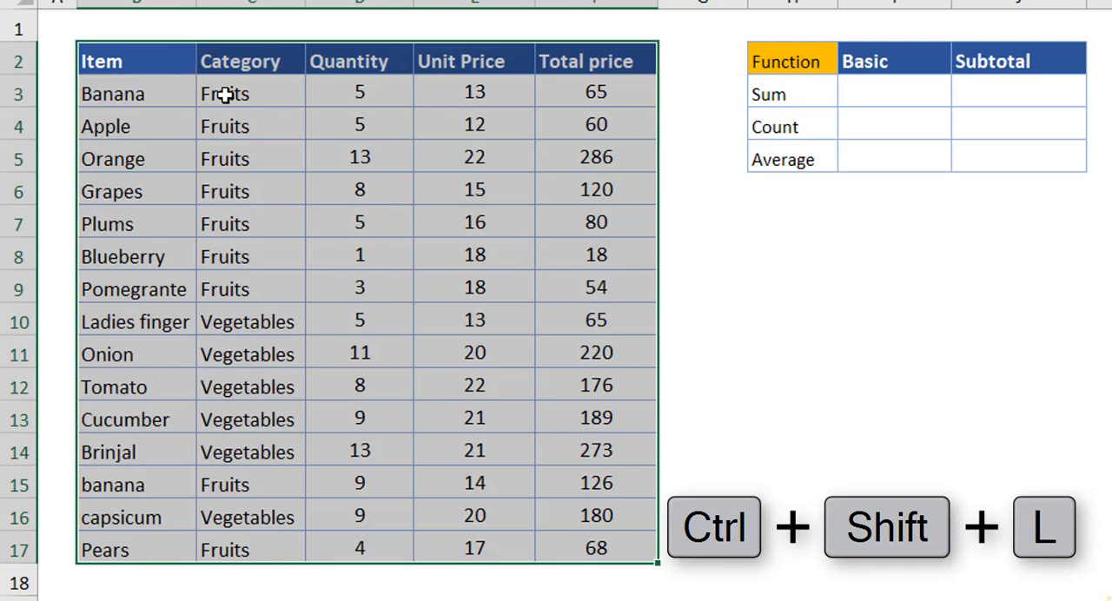
{"action": "key", "text": "ctrl+shift+l"}
{"action": "left_click", "coordinate": [790, 291]}
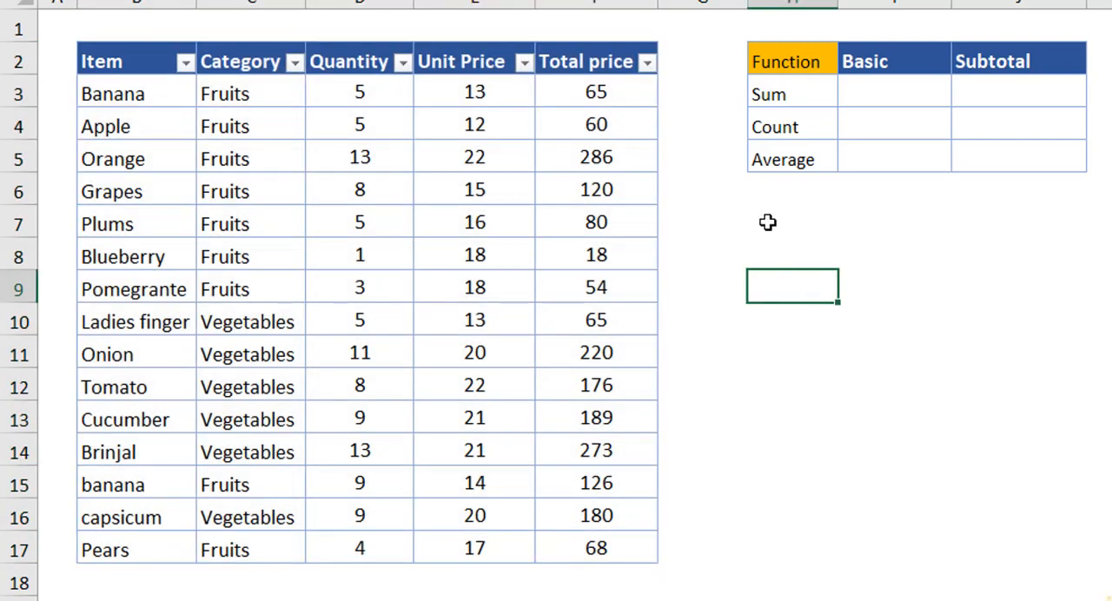
Filter the Category column to show only Fruits.
{"action": "left_click", "coordinate": [295, 63]}
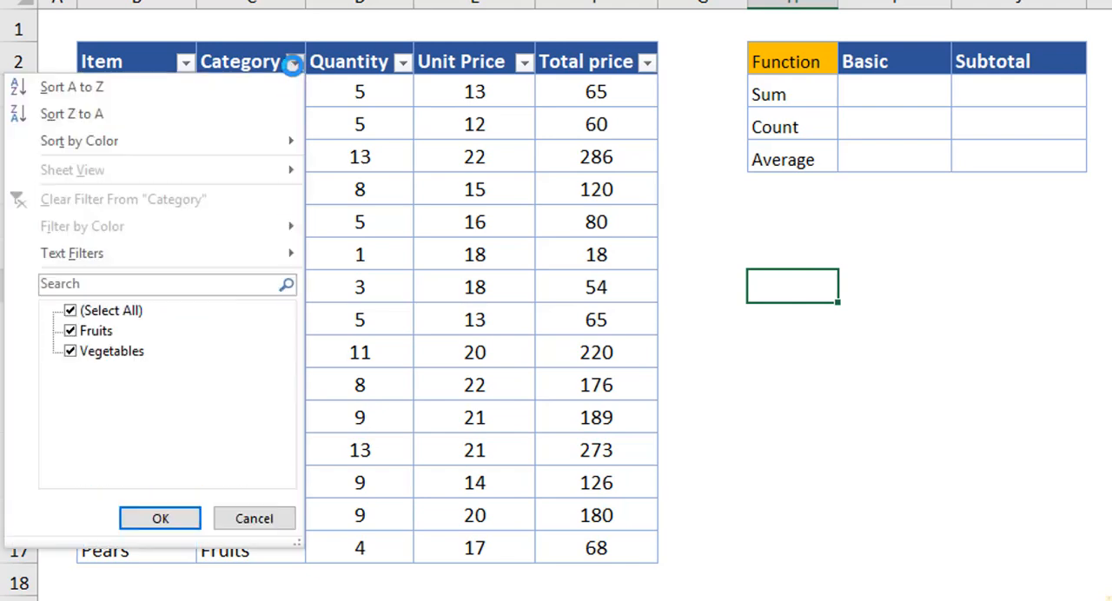
{"action": "left_click", "coordinate": [72, 313]}
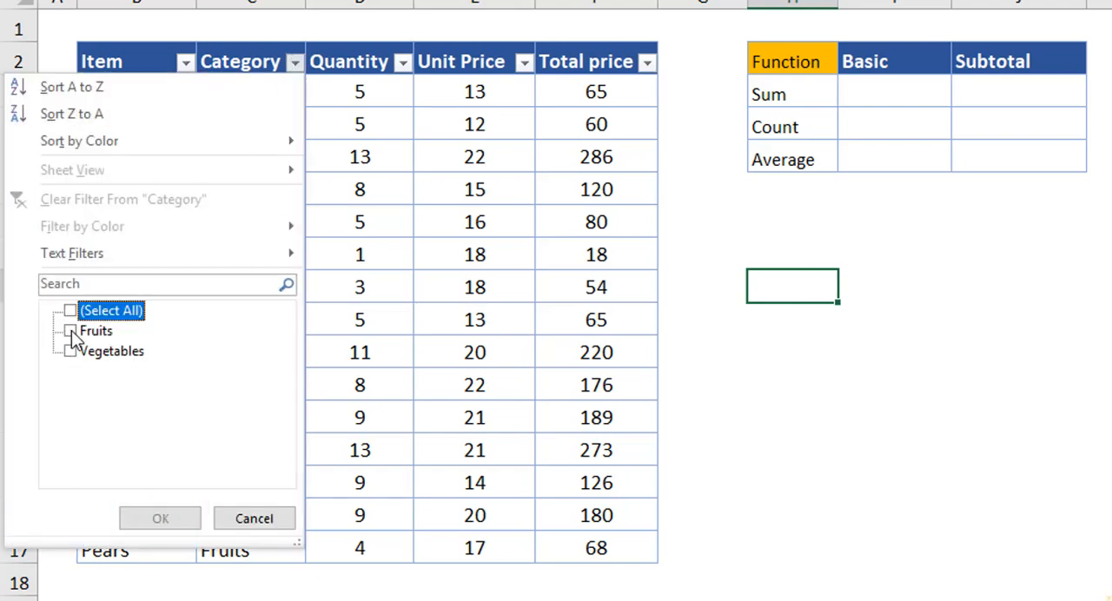
{"action": "left_click", "coordinate": [71, 331]}
{"action": "left_click", "coordinate": [160, 519]}
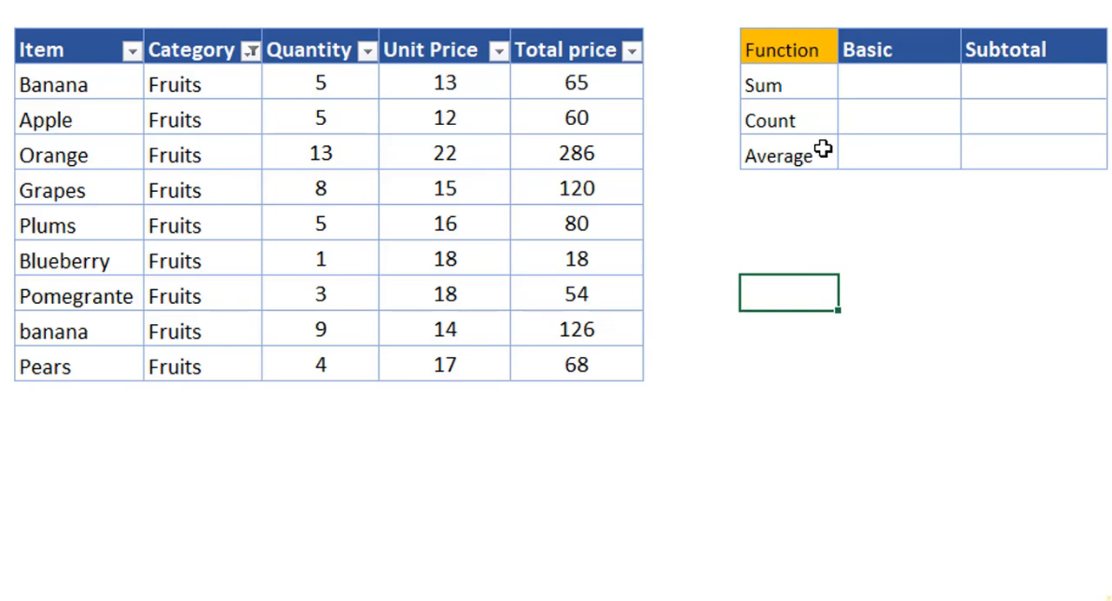
Enter =SUM(F3:F17) in the Sum row of the Basic column to total the Total price values.
{"action": "left_click", "coordinate": [879, 81]}
{"action": "type", "text": "=SUM("}
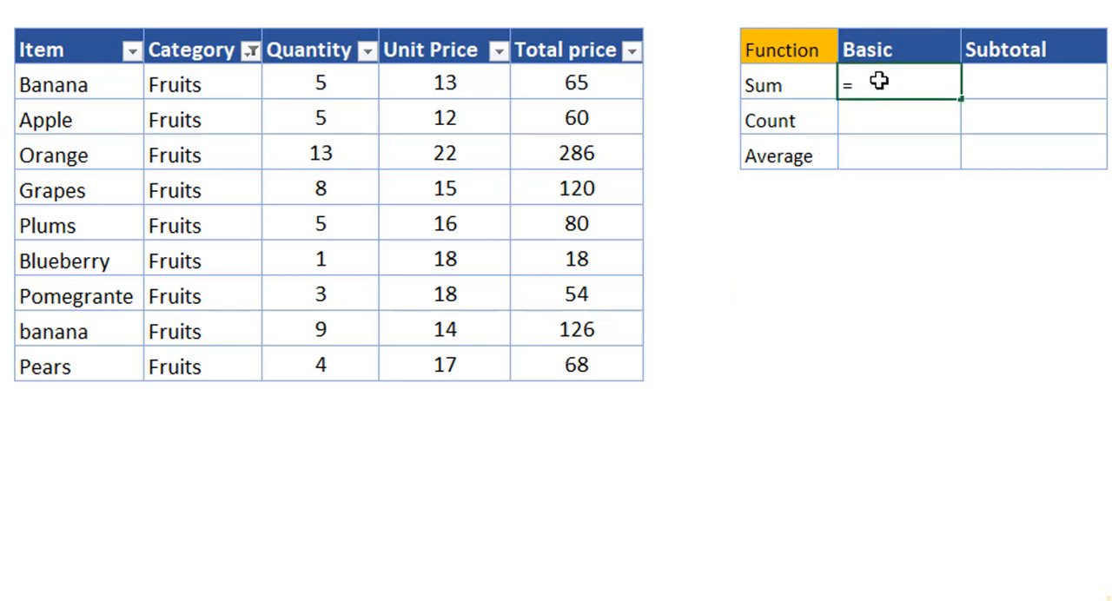
{"action": "left_click_drag", "start_coordinate": [577, 83], "coordinate": [554, 378]}
{"action": "type", "text": ")"}
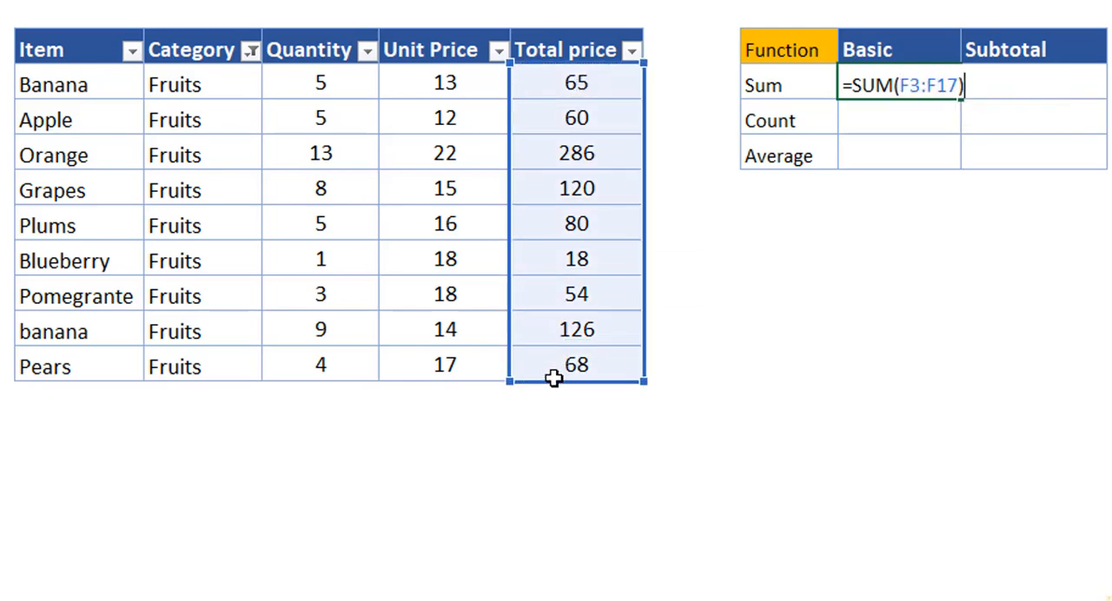
{"action": "key", "text": "Return"}
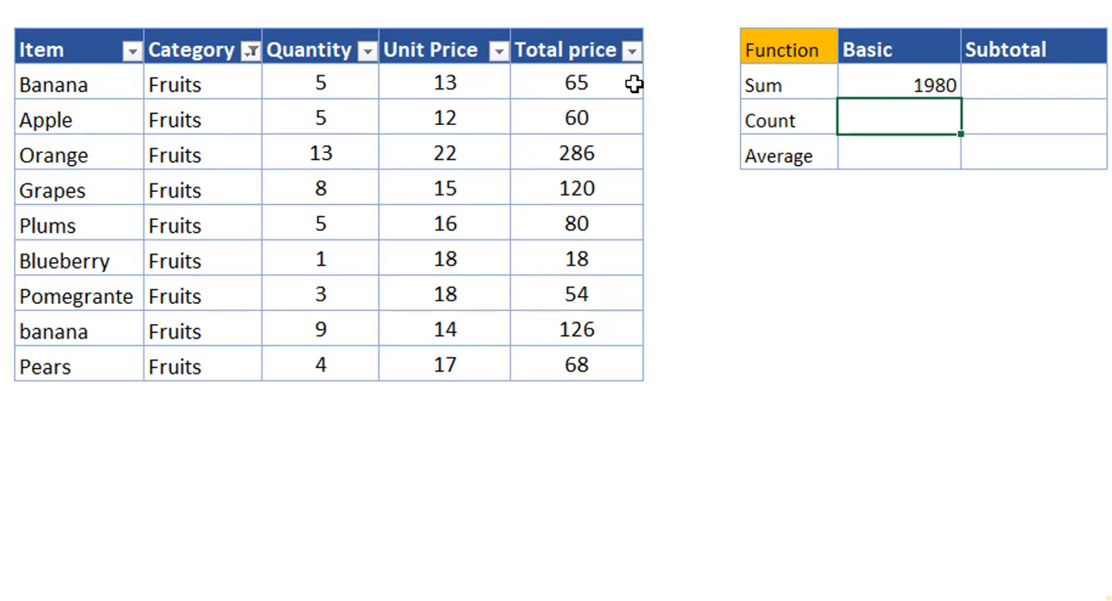
Enter =SUBTOTAL(9,F3:F17) in the Sum row of the Subtotal column.
{"action": "left_click", "coordinate": [981, 87]}
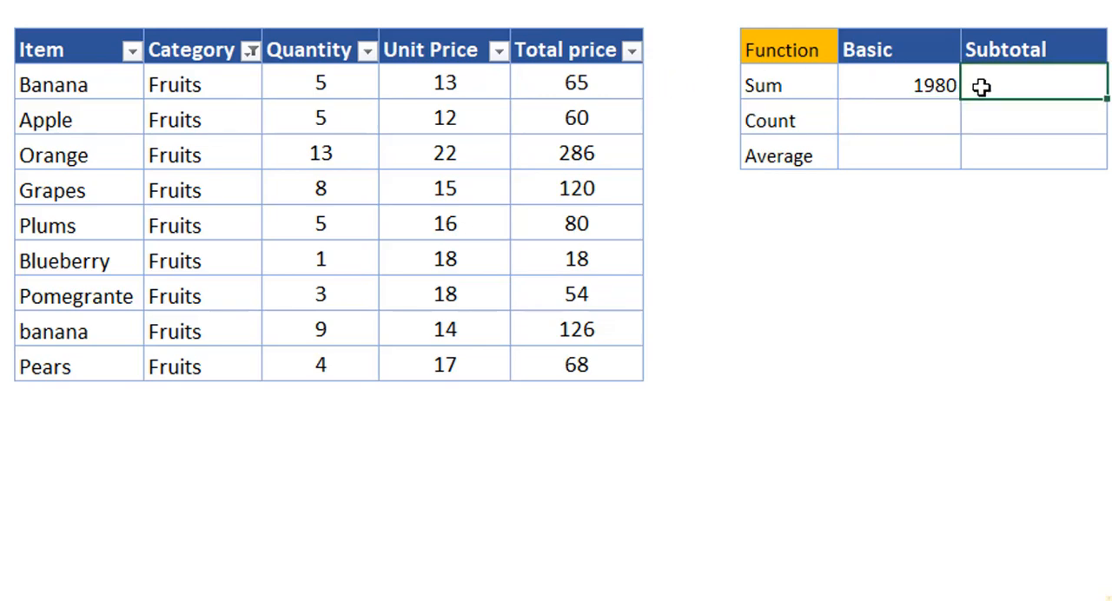
{"action": "type", "text": "="}
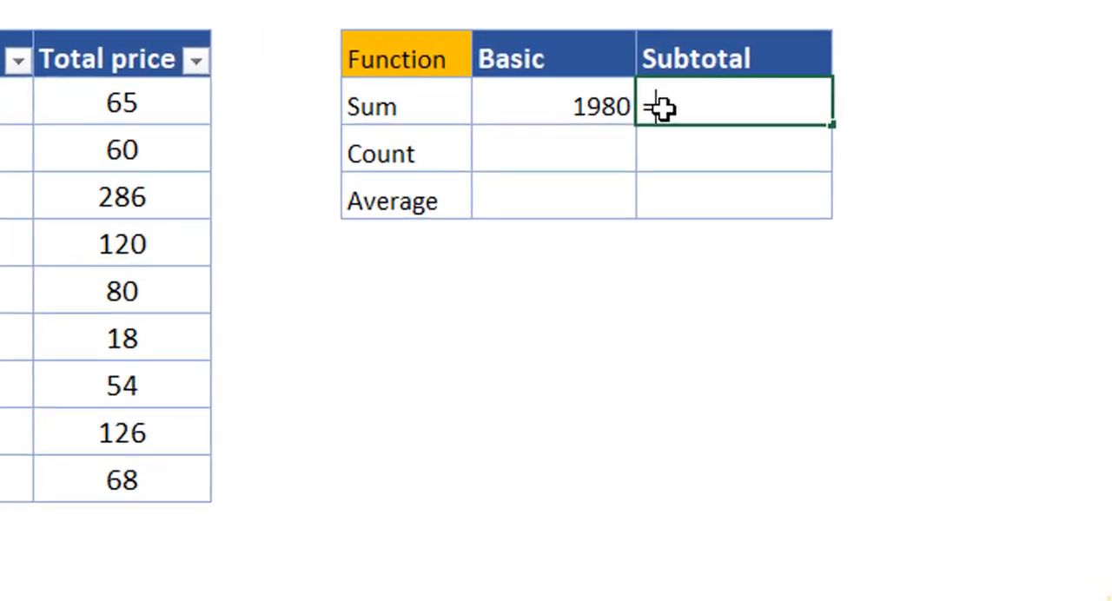
{"action": "type", "text": "SUBTOTAL("}
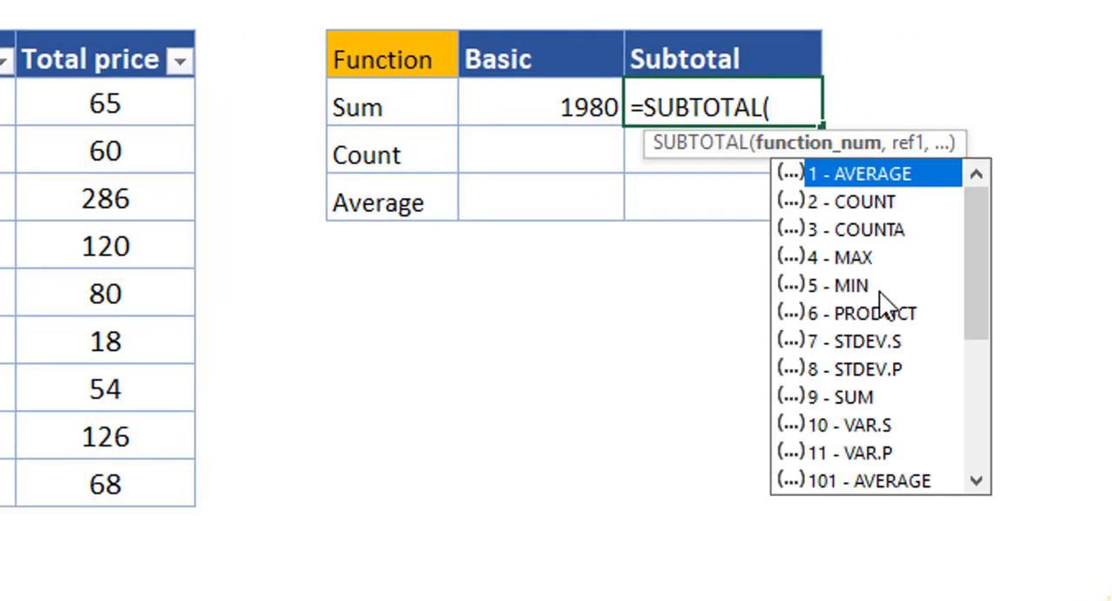
{"action": "left_click", "coordinate": [856, 401]}
{"action": "double_click", "coordinate": [855, 405]}
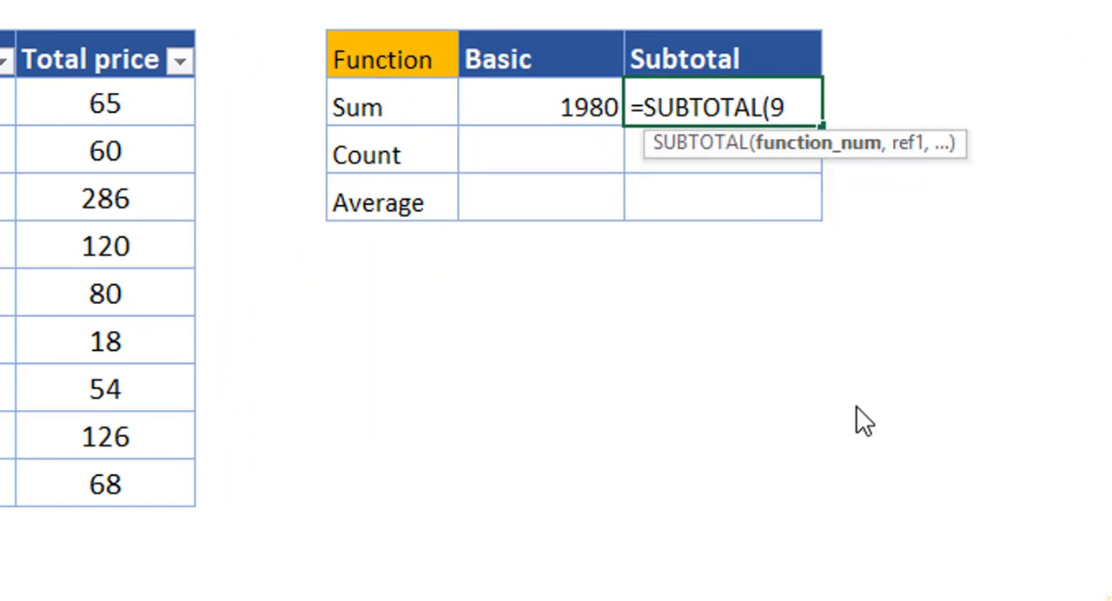
{"action": "type", "text": ","}
{"action": "left_click_drag", "start_coordinate": [86, 104], "coordinate": [80, 491]}
{"action": "type", "text": ")"}
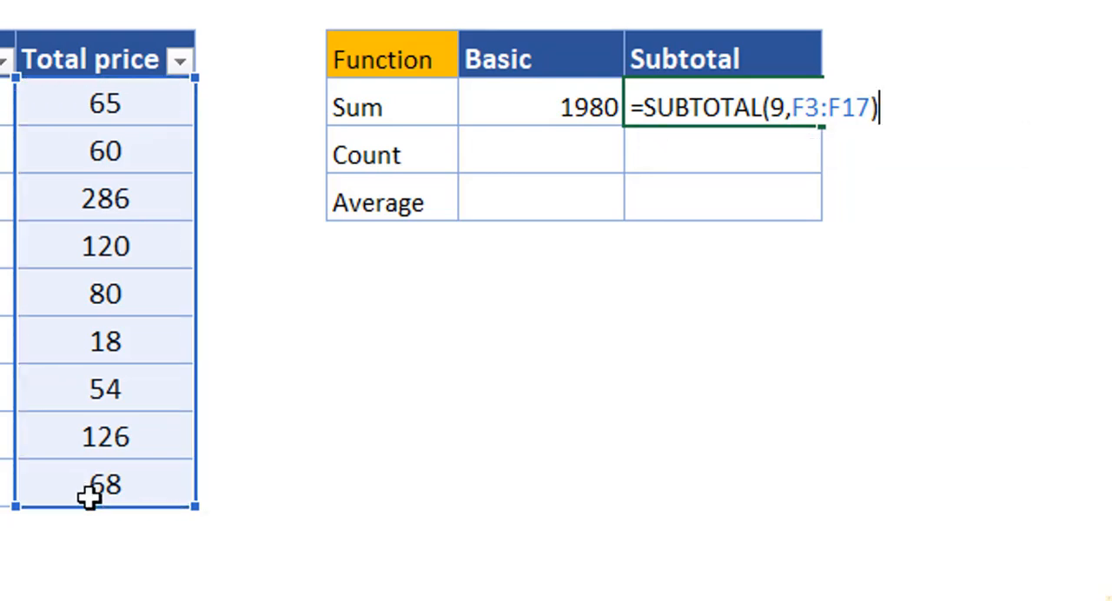
{"action": "key", "text": "Return"}
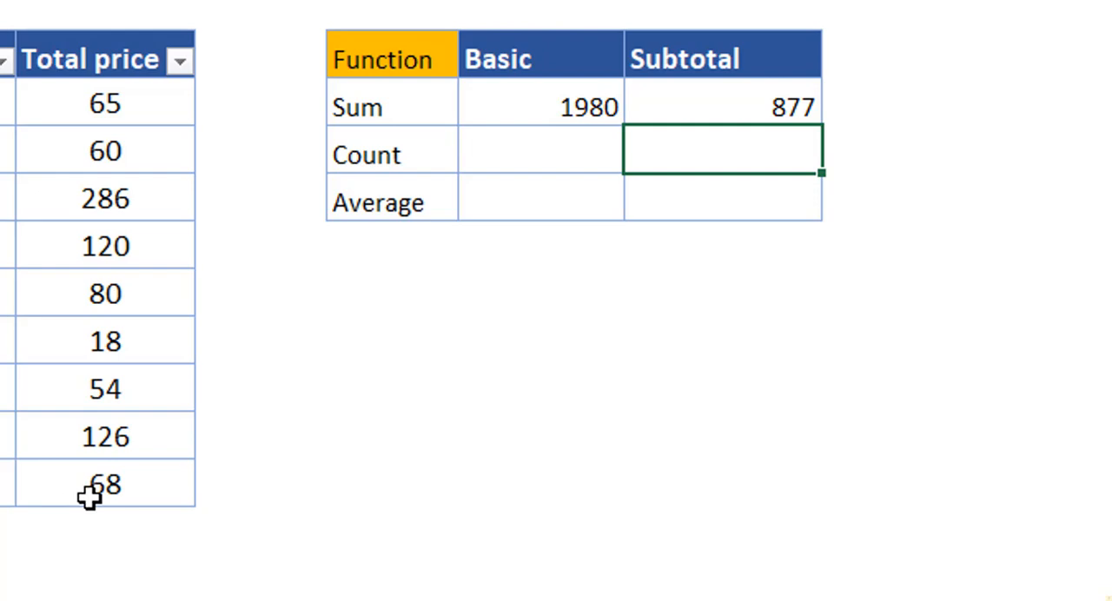
Enter =COUNTA(F3:F17) in the Count row of the Basic column.
{"action": "left_click", "coordinate": [532, 153]}
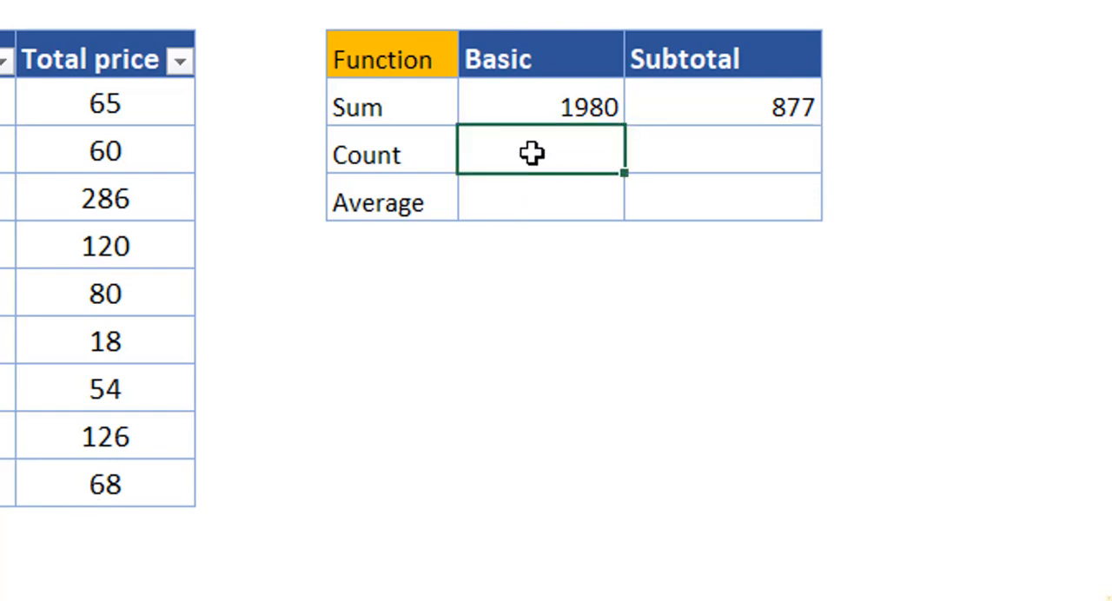
{"action": "type", "text": "=counta"}
{"action": "key", "text": "Tab"}
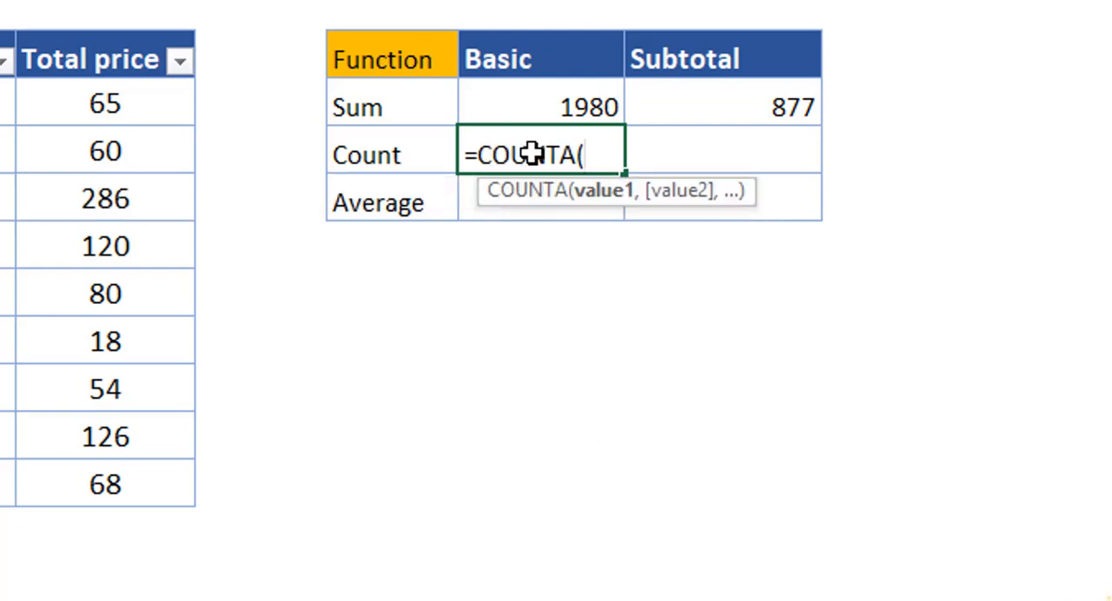
{"action": "left_click_drag", "start_coordinate": [95, 105], "coordinate": [77, 492]}
{"action": "type", "text": ")"}
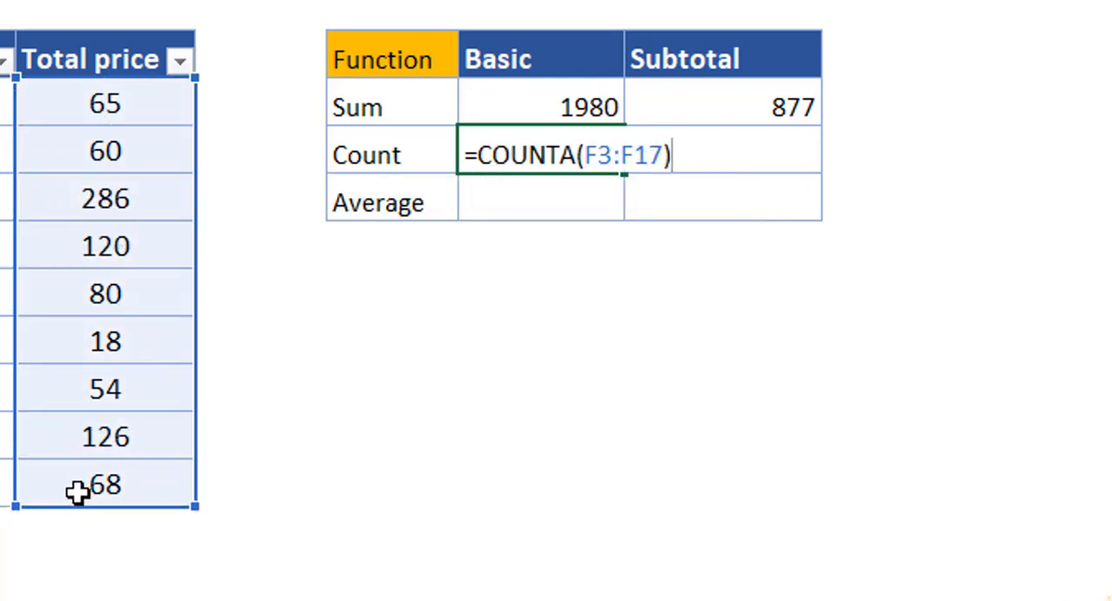
{"action": "key", "text": "Return"}
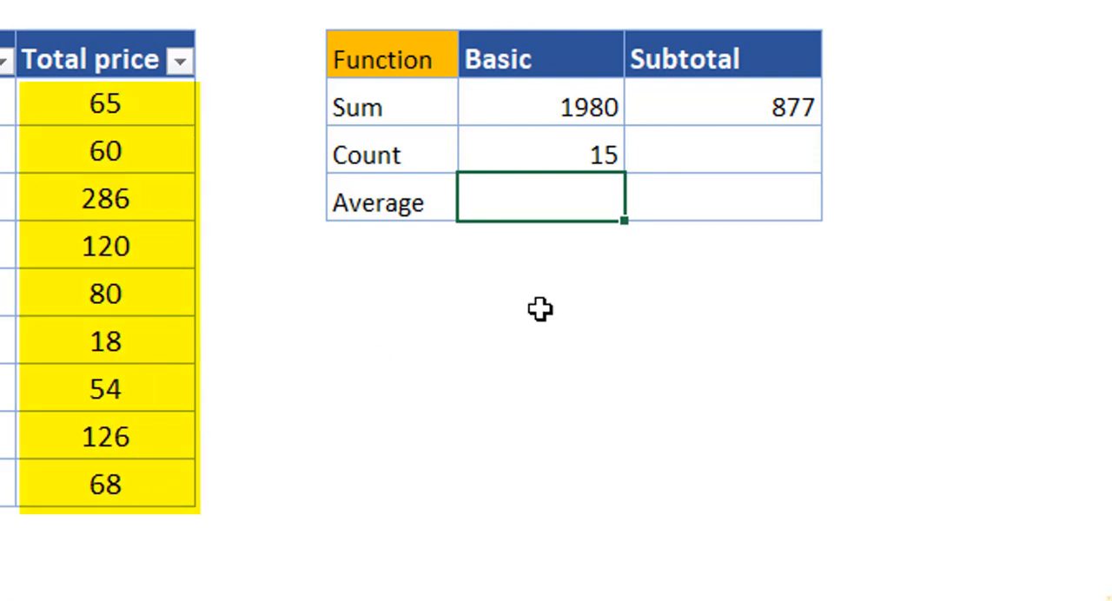
Enter =SUBTOTAL(3,F3:F17) in the Count row of the Subtotal column to count the visible Total price cells.
{"action": "left_click", "coordinate": [699, 156]}
{"action": "type", "text": "=su"}
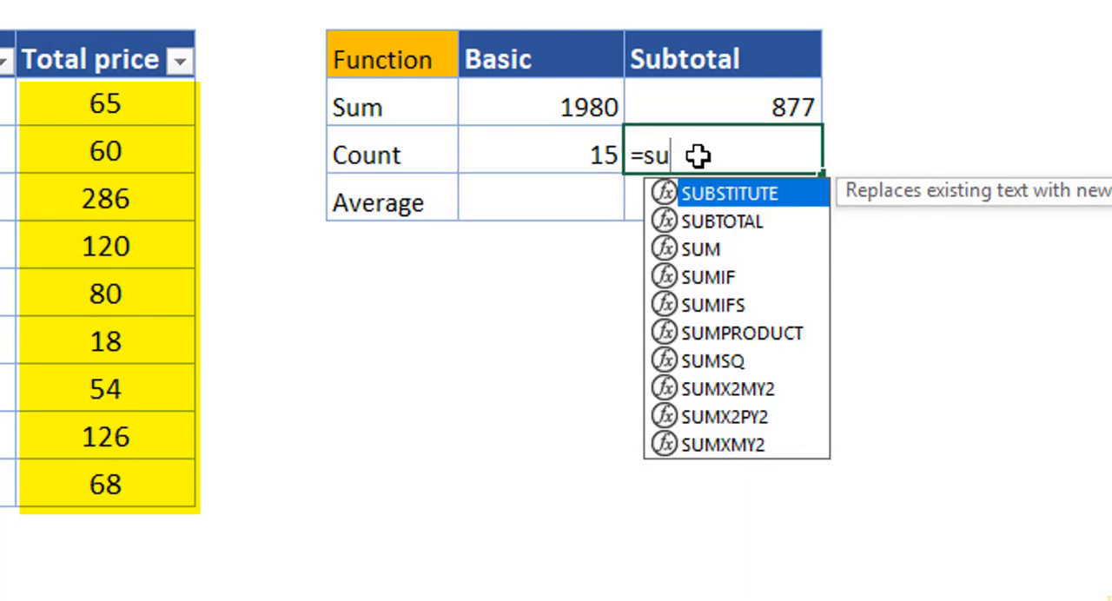
{"action": "key", "text": "Down"}
{"action": "key", "text": "Tab"}
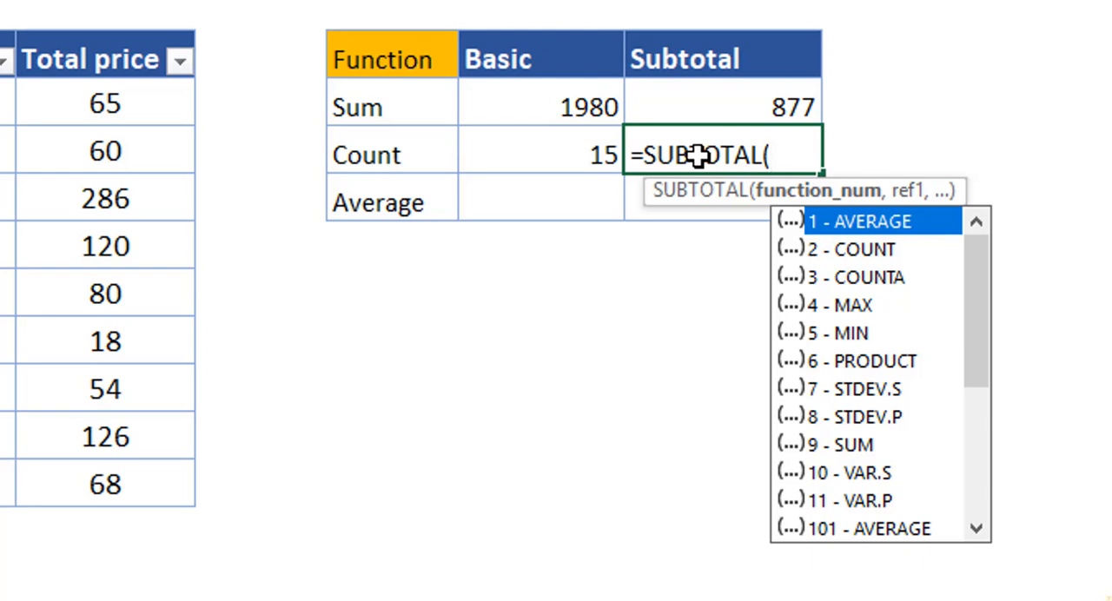
{"action": "key", "text": "Down"}
{"action": "key", "text": "Down"}
{"action": "key", "text": "Tab"}
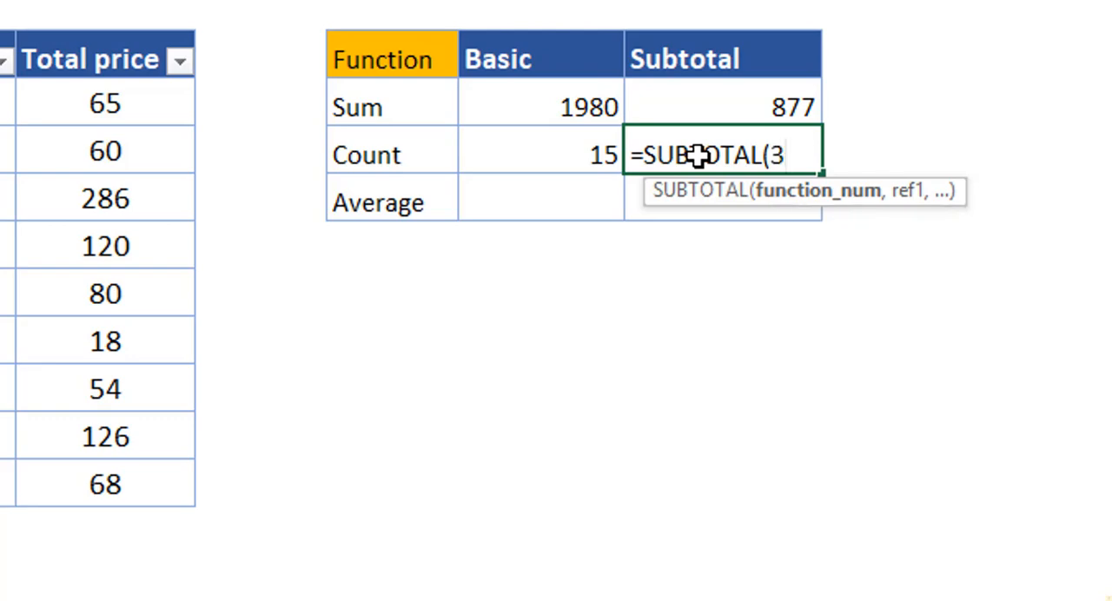
{"action": "type", "text": ","}
{"action": "left_click_drag", "start_coordinate": [164, 104], "coordinate": [132, 506]}
{"action": "type", "text": ")"}
{"action": "key", "text": "Return"}
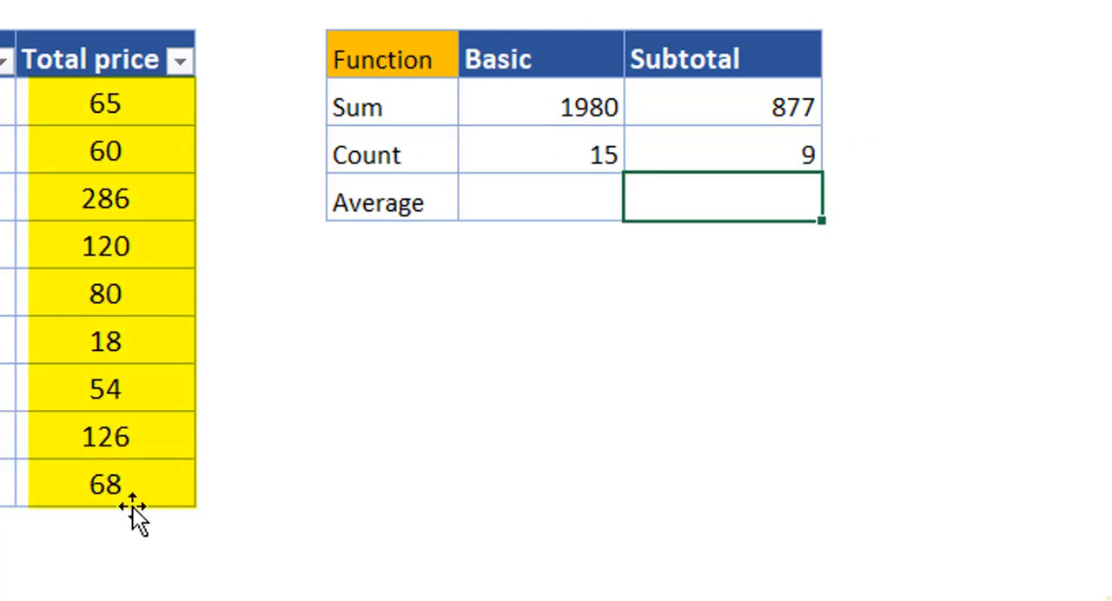
Enter =AVERAGE(F3:F17) in the Average row of the Basic column.
{"action": "left_click", "coordinate": [508, 201]}
{"action": "type", "text": "=av"}
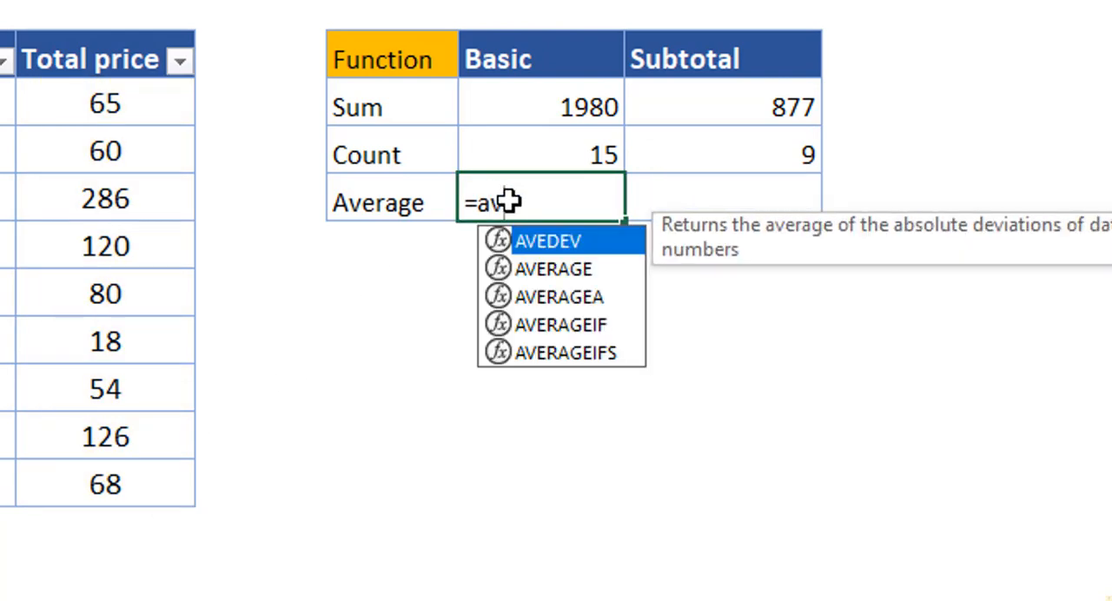
{"action": "key", "text": "Down"}
{"action": "key", "text": "Tab"}
{"action": "left_click_drag", "start_coordinate": [93, 100], "coordinate": [81, 494]}
{"action": "type", "text": ")"}
{"action": "key", "text": "Return"}
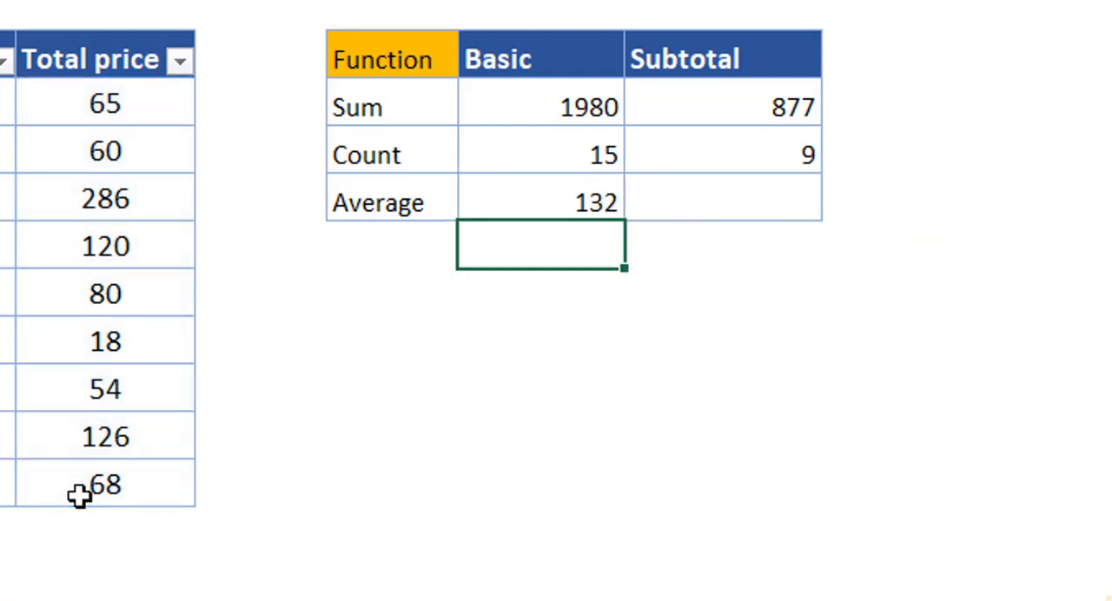
Enter =SUBTOTAL(1,F3:F17) in the Average row of the Subtotal column to average the visible Total price values.
{"action": "left_click", "coordinate": [695, 206]}
{"action": "type", "text": "=sub"}
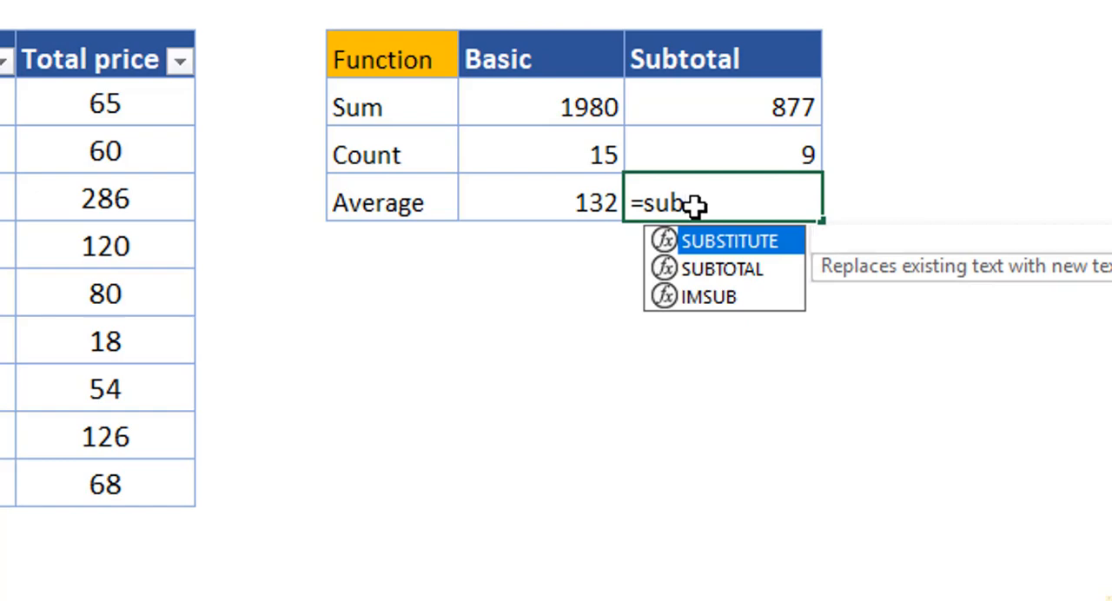
{"action": "key", "text": "Down"}
{"action": "key", "text": "Tab"}
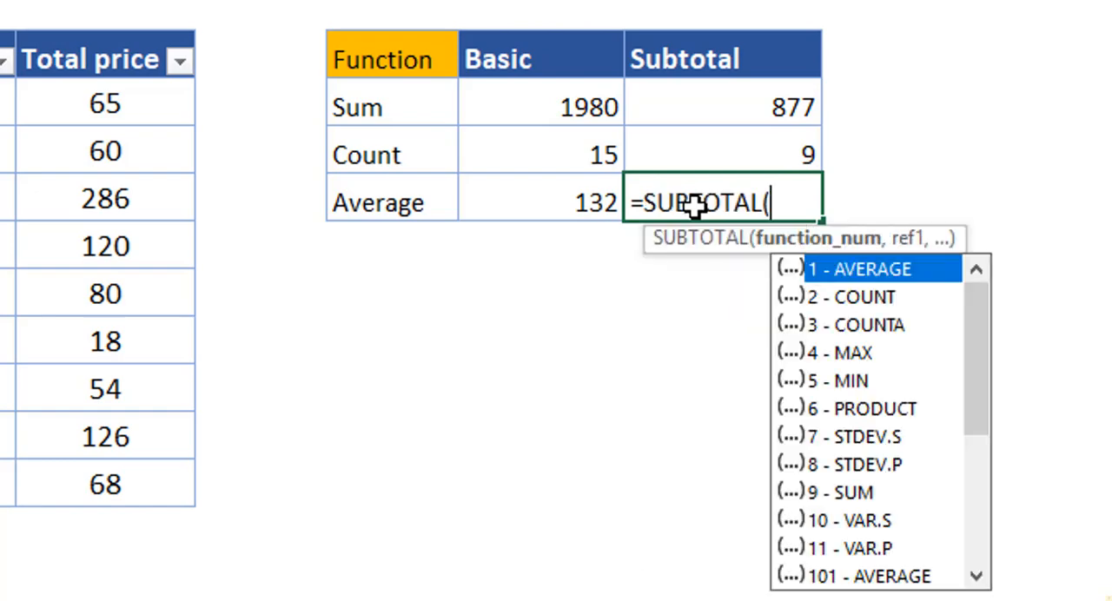
{"action": "type", "text": "1,"}
{"action": "left_click_drag", "start_coordinate": [104, 103], "coordinate": [96, 480]}
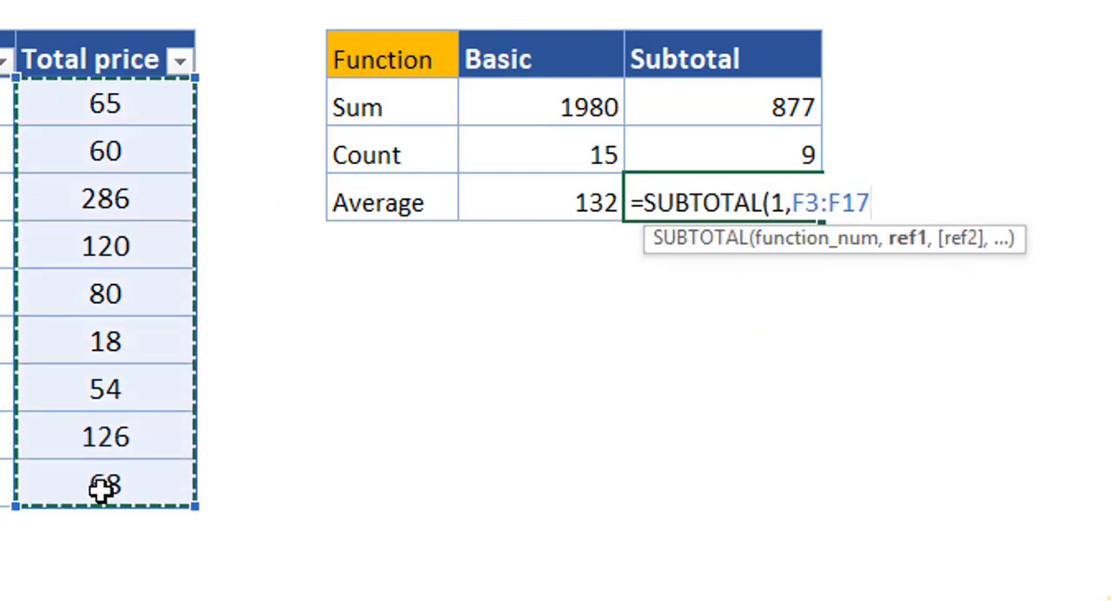
{"action": "type", "text": ")"}
{"action": "key", "text": "Return"}
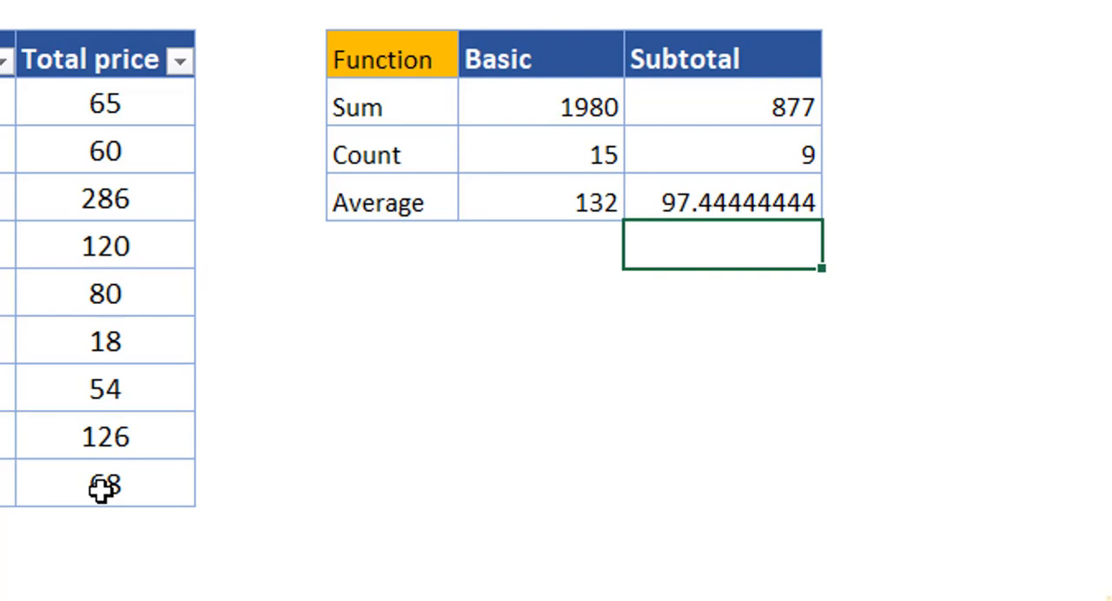
Enter =SUBTOTAL(5,F3:F17) in the cell directly below the Subtotal average to get the minimum visible Total price.
{"action": "type", "text": "=sub"}
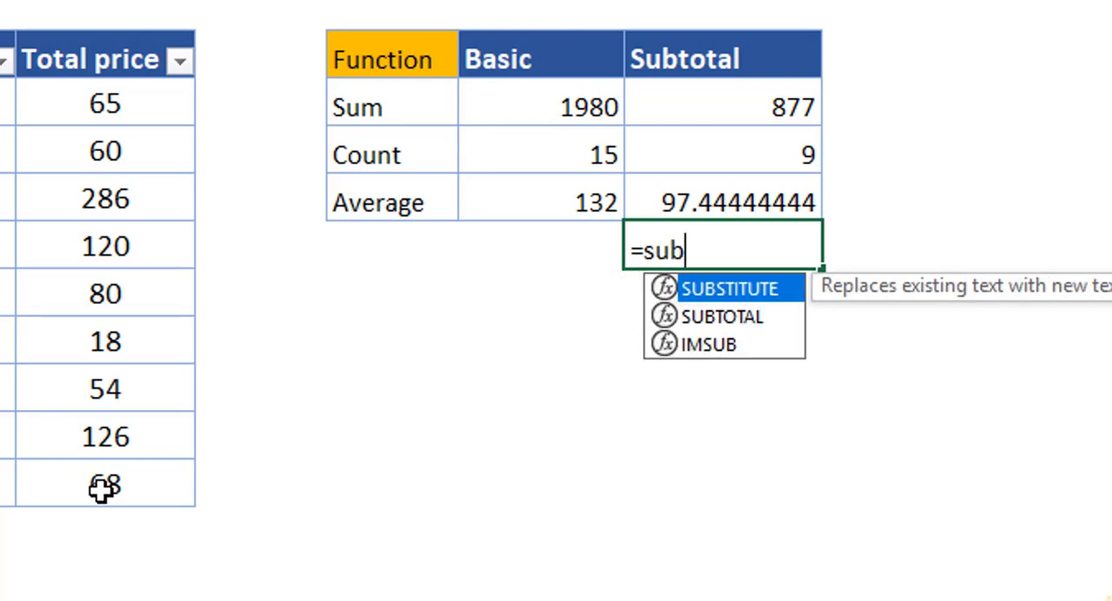
{"action": "key", "text": "Down"}
{"action": "key", "text": "Tab"}
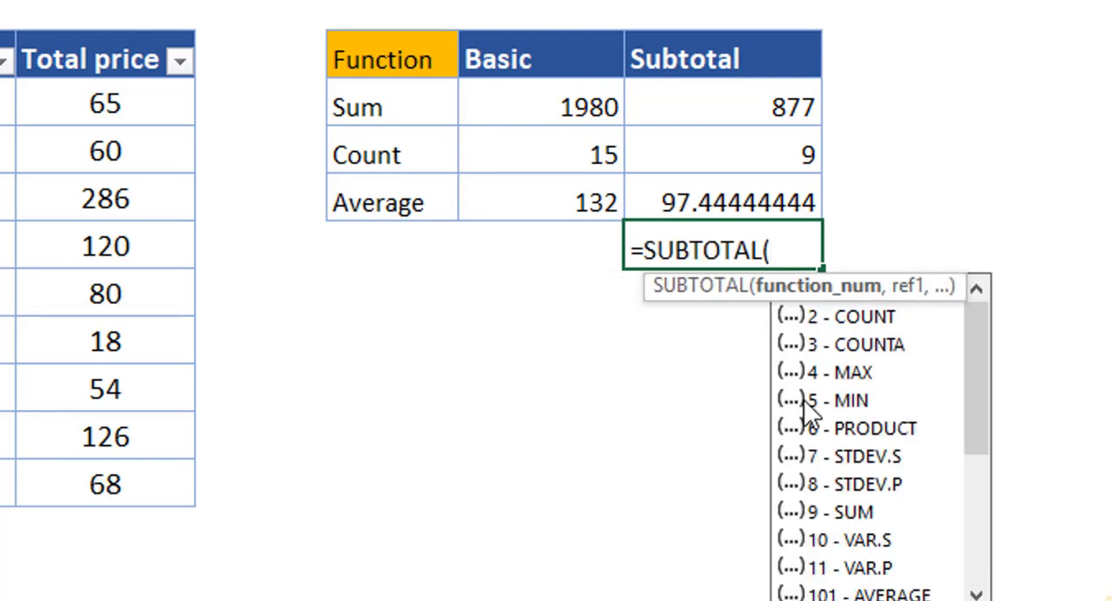
{"action": "type", "text": "5"}
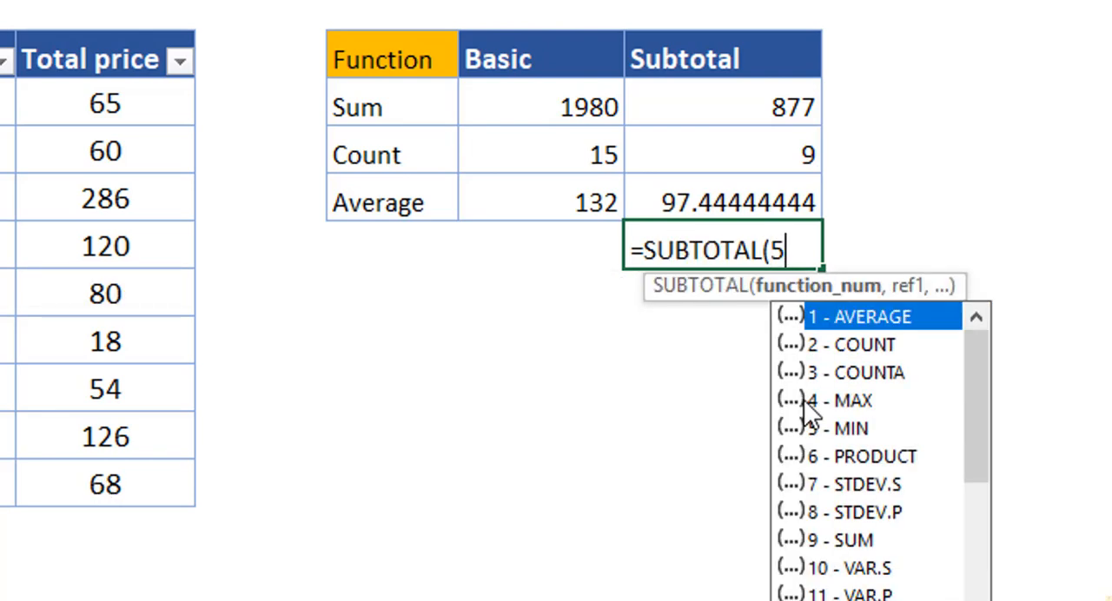
{"action": "type", "text": ","}
{"action": "left_click_drag", "start_coordinate": [62, 102], "coordinate": [66, 484]}
{"action": "type", "text": ")"}
{"action": "key", "text": "Return"}
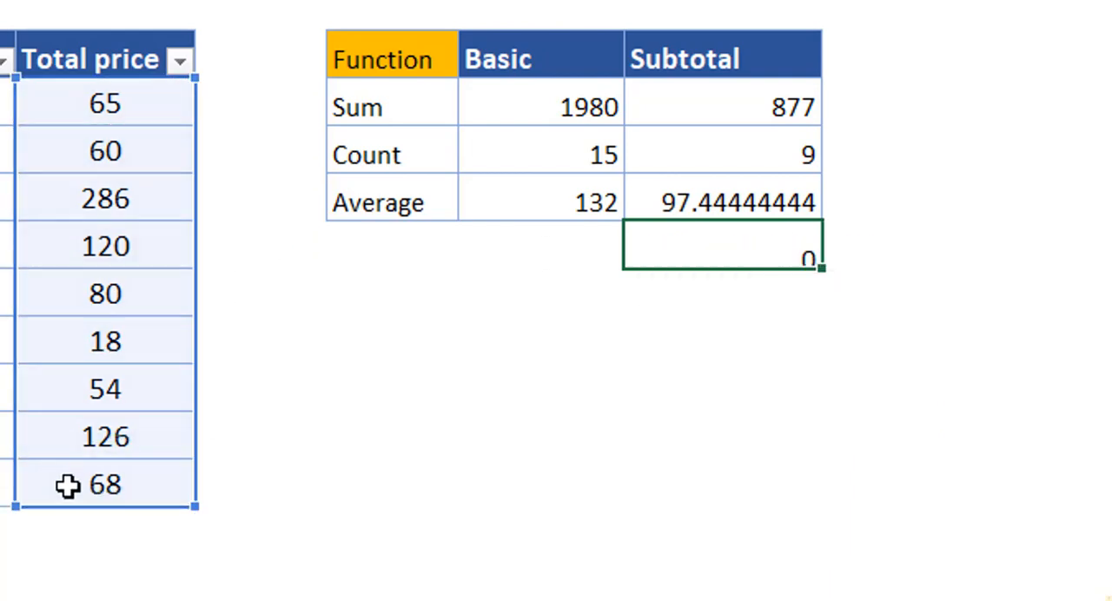
Calculate the minimum of the Total price column in the cell directly below the Basic average.
{"action": "left_click", "coordinate": [528, 260]}
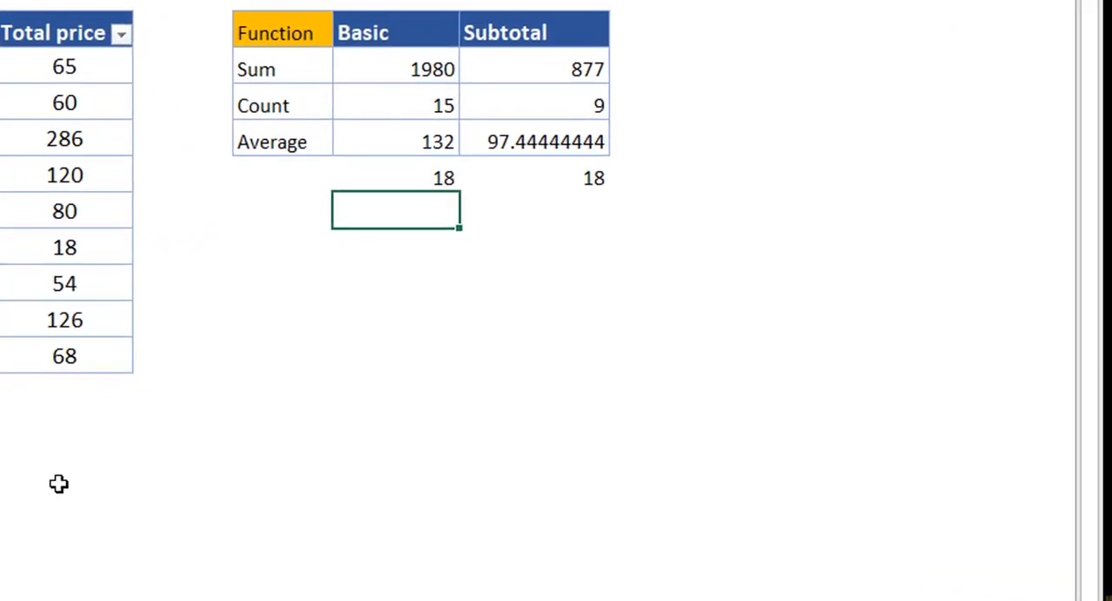
Start a SUBTOTAL formula directly below the Subtotal minimum and look through the available function numbers, including the 101-and-up options.
{"action": "left_click", "coordinate": [534, 210]}
{"action": "type", "text": "=SUBTOTAL("}
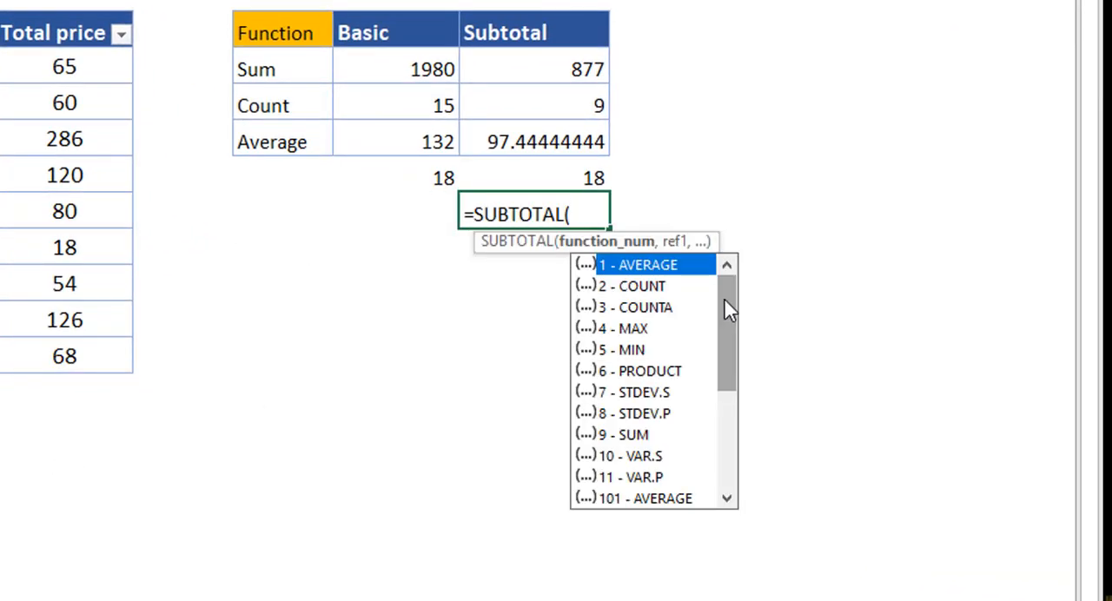
{"action": "left_click_drag", "start_coordinate": [723, 298], "coordinate": [716, 414]}
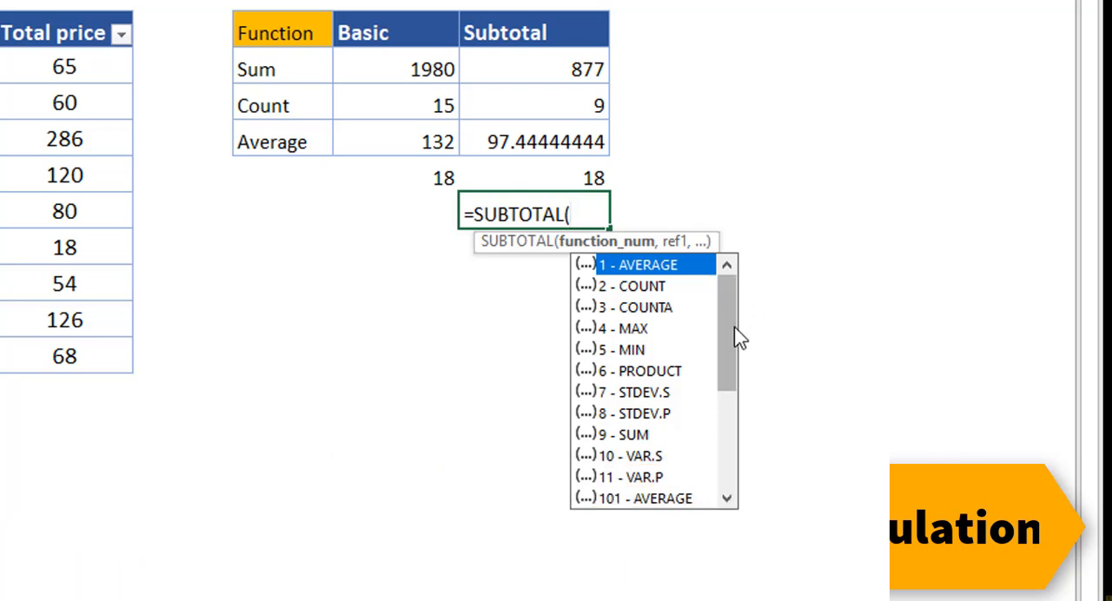
{"action": "left_click_drag", "start_coordinate": [738, 338], "coordinate": [732, 460]}
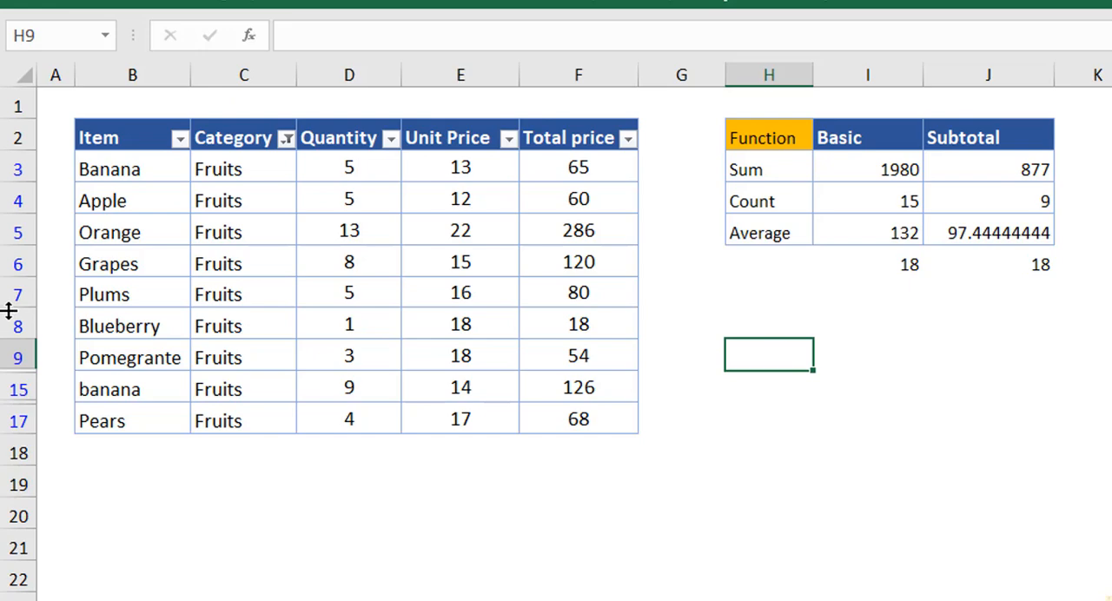
Manually hide row 7 (Plums) to check the effect on the Subtotal sum, and undo the hiding.
{"action": "left_click_drag", "start_coordinate": [8, 310], "coordinate": [16, 277]}
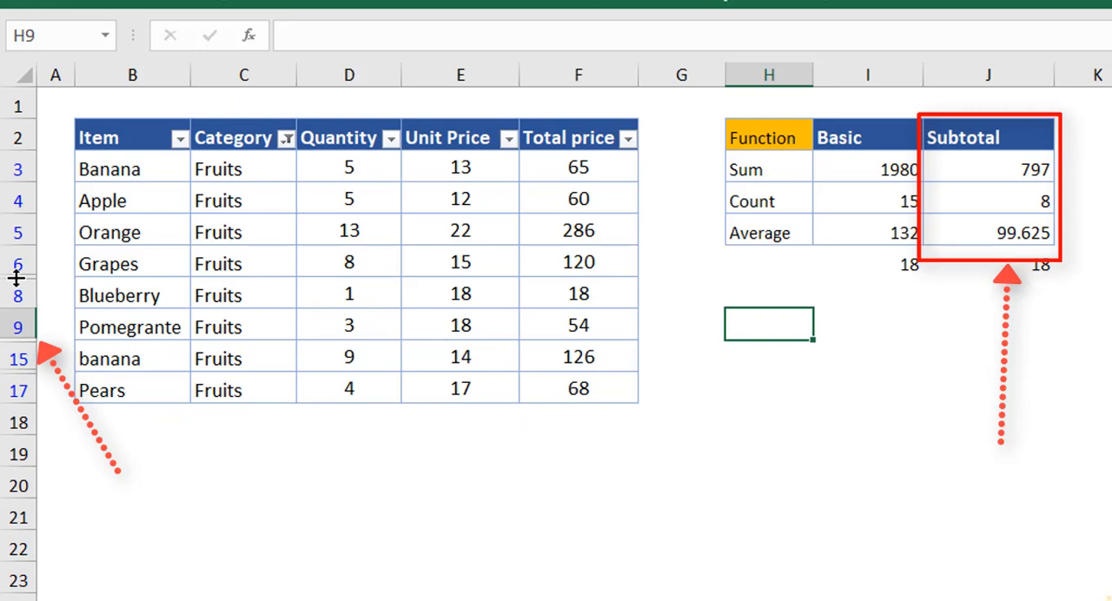
{"action": "left_click", "coordinate": [1019, 174]}
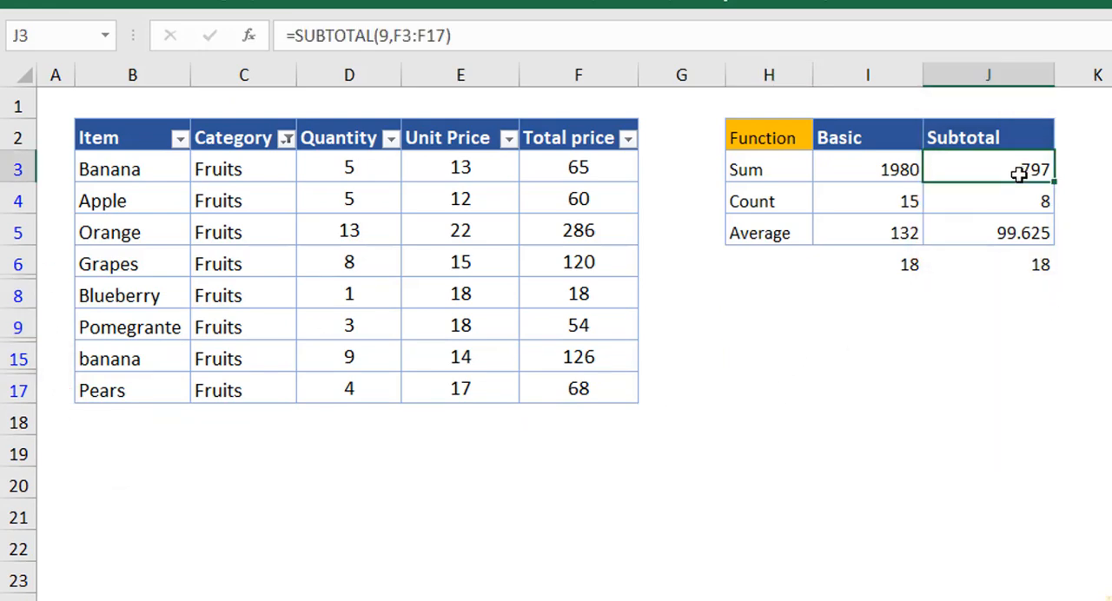
{"action": "key", "text": "ctrl+z"}
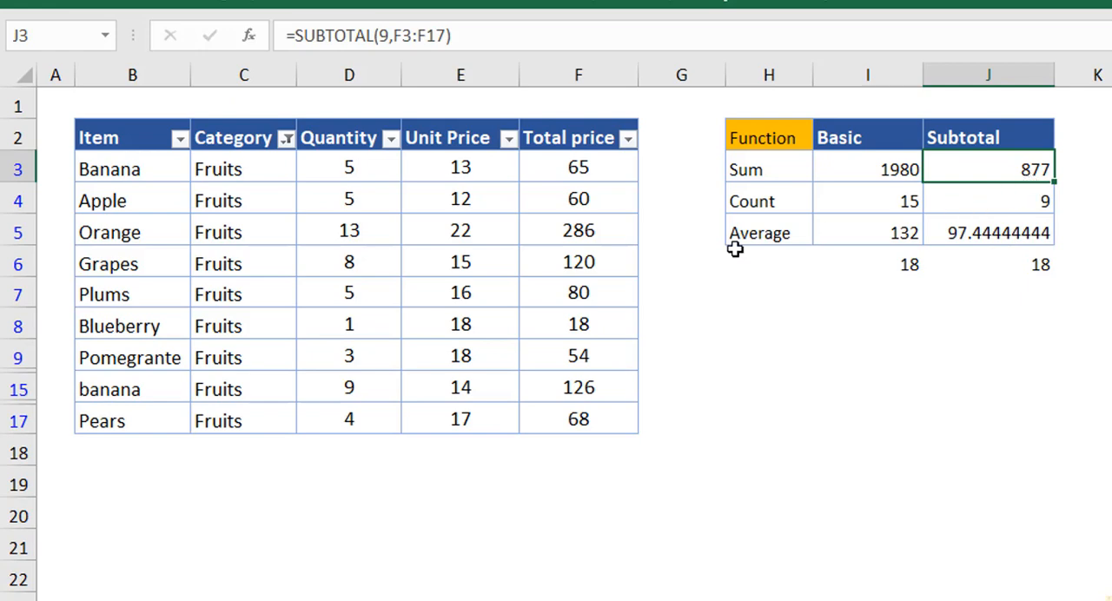
Collapse row 7 (Plums) to zero height so it is manually hidden in the filtered table.
{"action": "left_click_drag", "start_coordinate": [23, 307], "coordinate": [23, 306]}
{"action": "left_click_drag", "start_coordinate": [21, 297], "coordinate": [22, 279]}
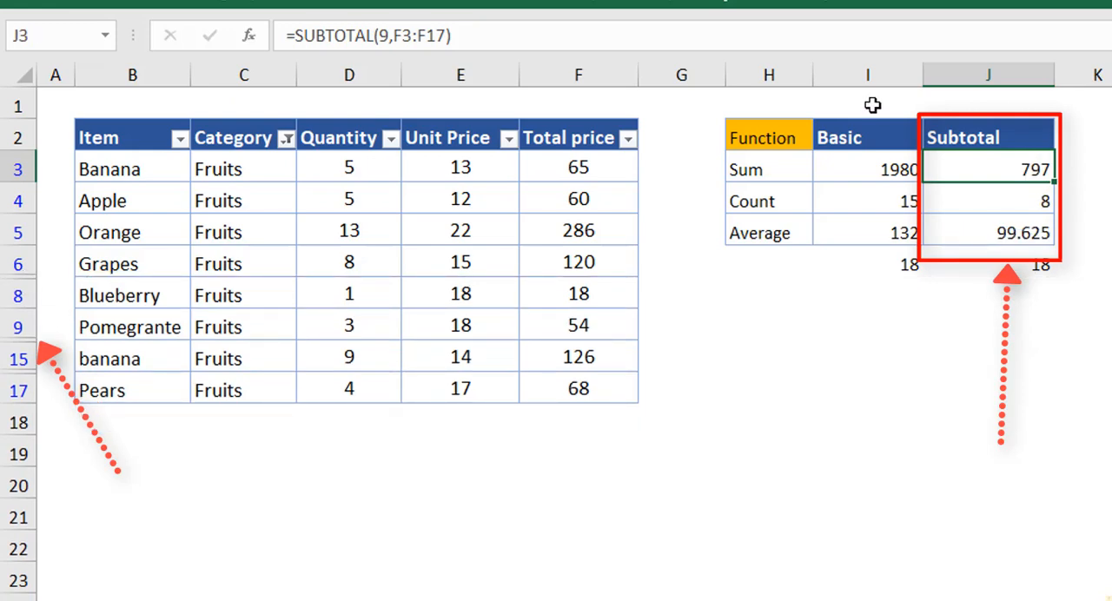
{"action": "left_click", "coordinate": [1109, 170]}
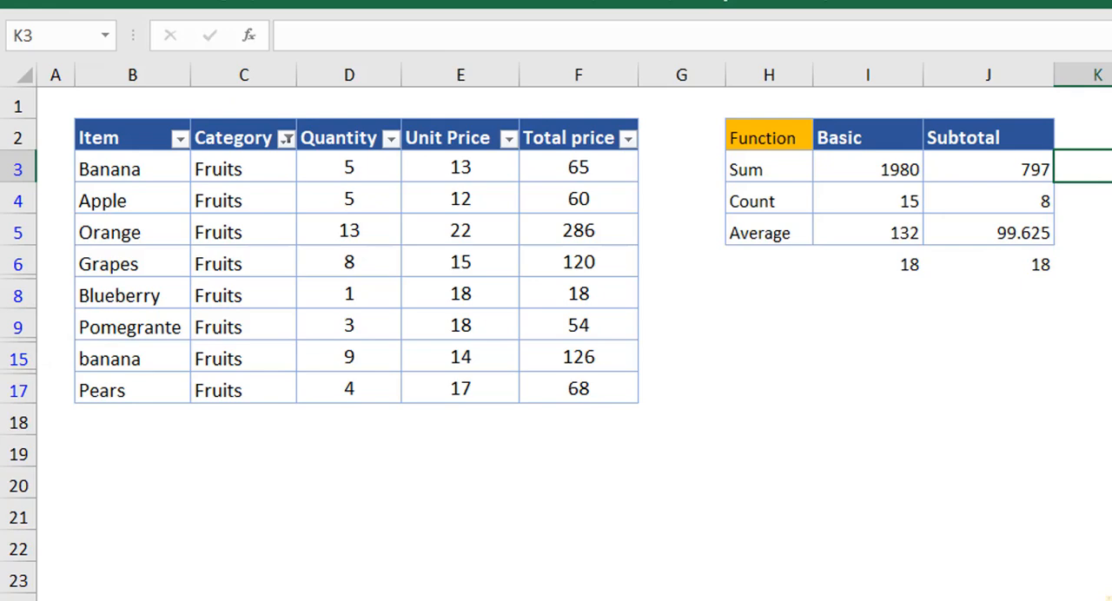